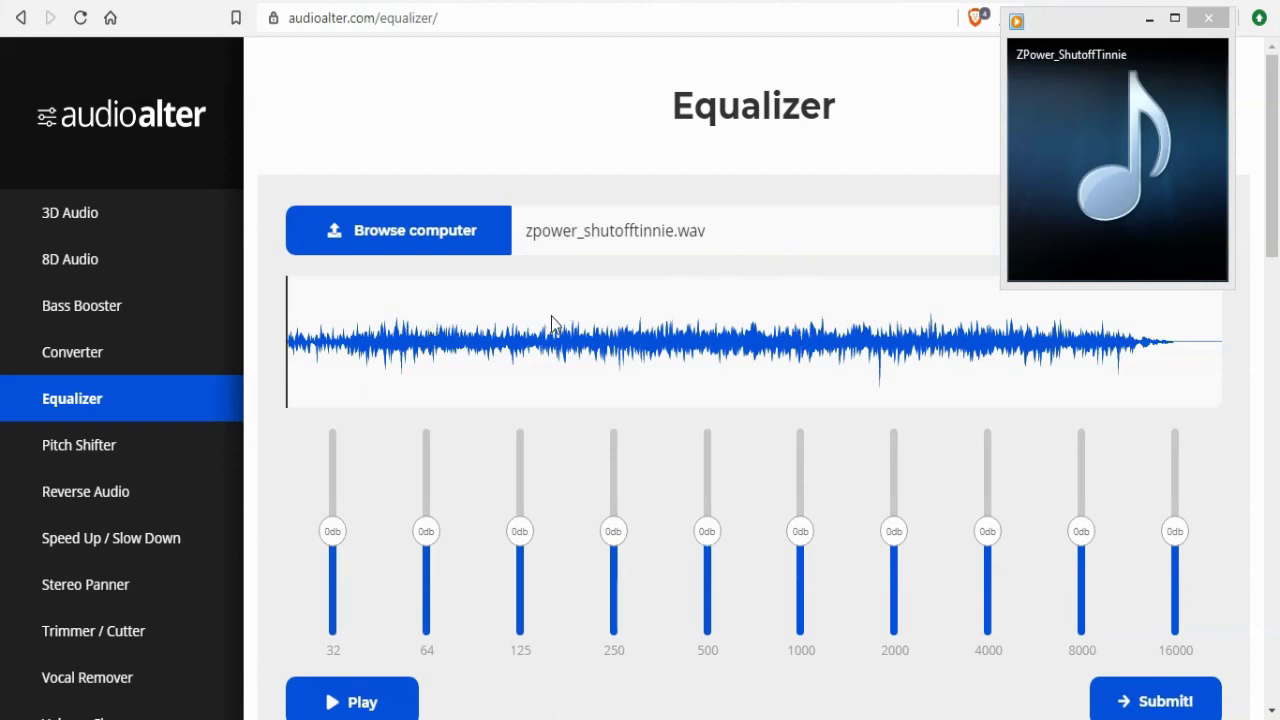
Play the original ZPower_ShutoffTinnie track in the media player to hear its tinny sound, and pause it.
mouse_move(1110, 240)
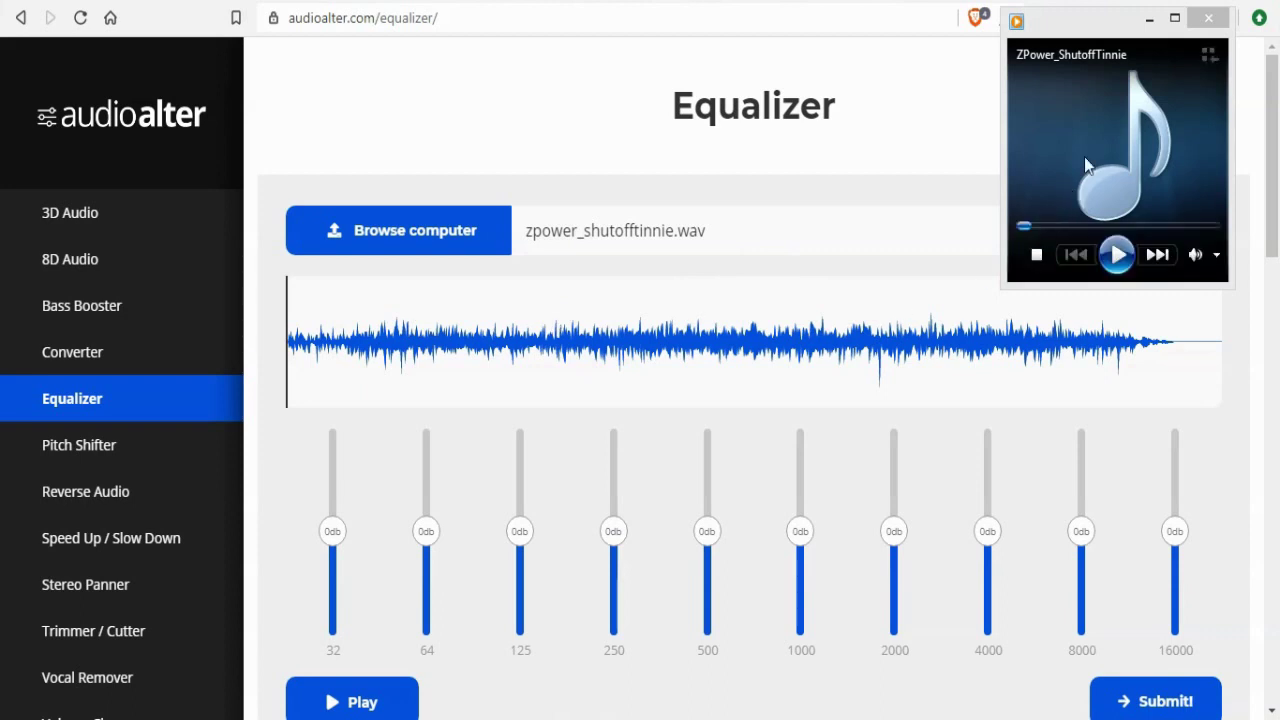
left_click(1119, 256)
left_click(1117, 255)
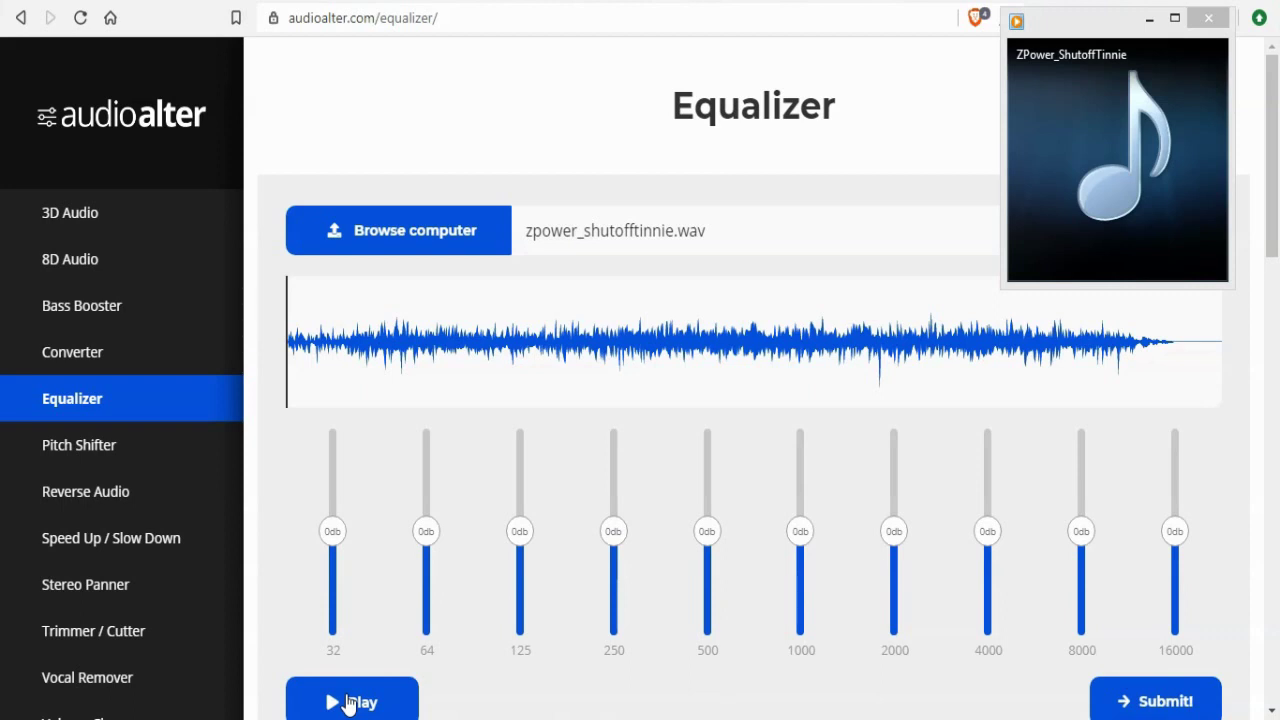
Start the equalizer preview and boost the 32 band to 4 dB, 64 to 6 dB, 125 to 12 dB and 250 to 2 dB.
left_click(348, 704)
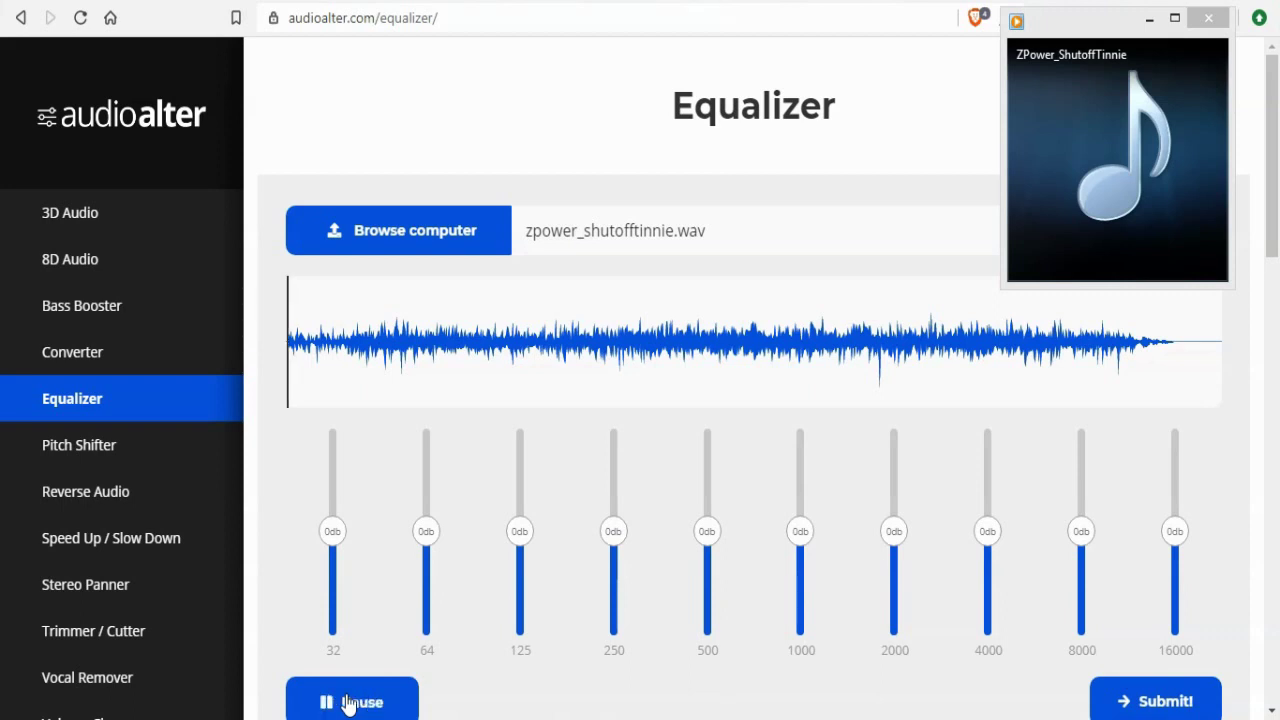
left_click_drag(332, 541, 335, 508)
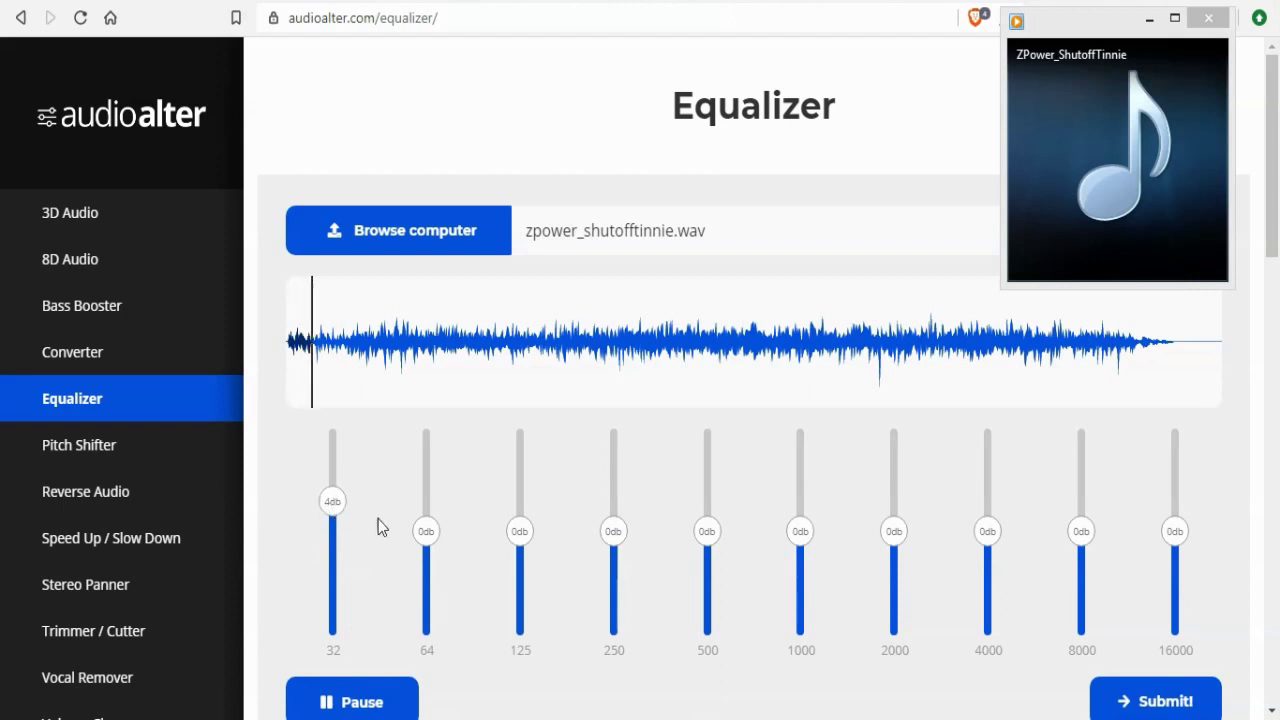
left_click_drag(428, 538, 429, 497)
left_click_drag(520, 549, 527, 477)
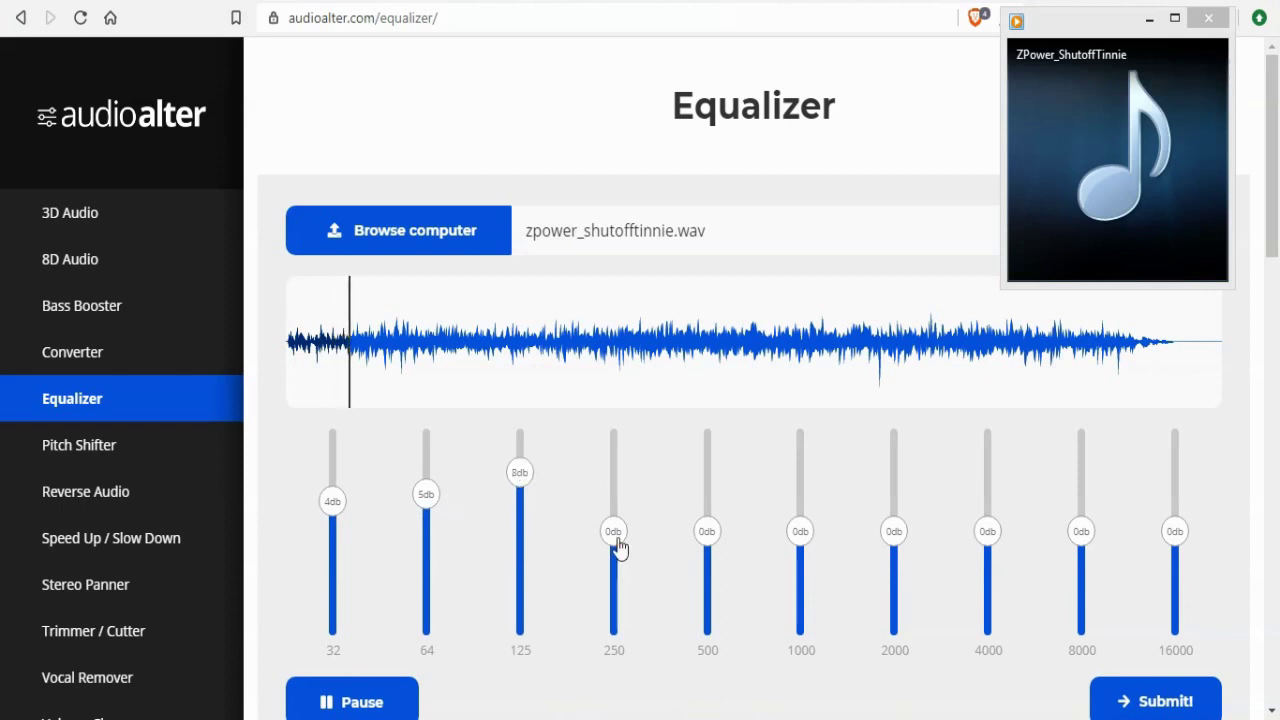
left_click_drag(617, 546, 614, 519)
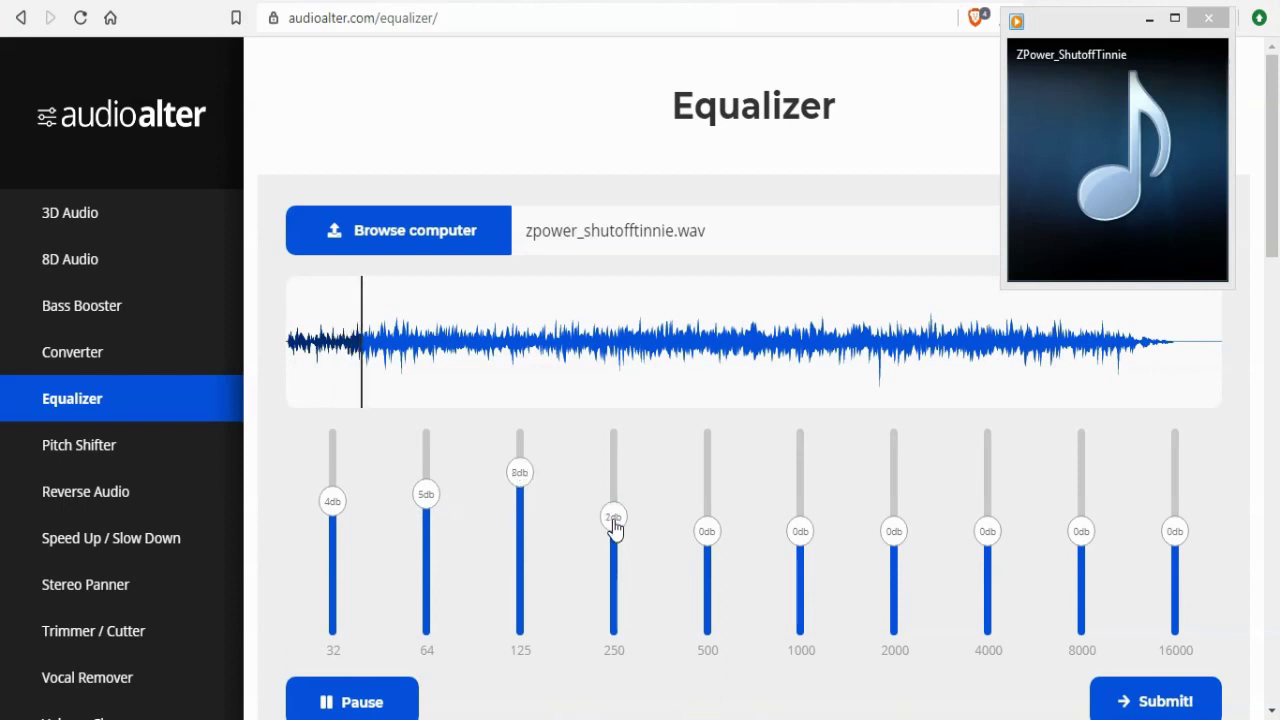
left_click_drag(514, 480, 520, 443)
left_click_drag(429, 507, 434, 489)
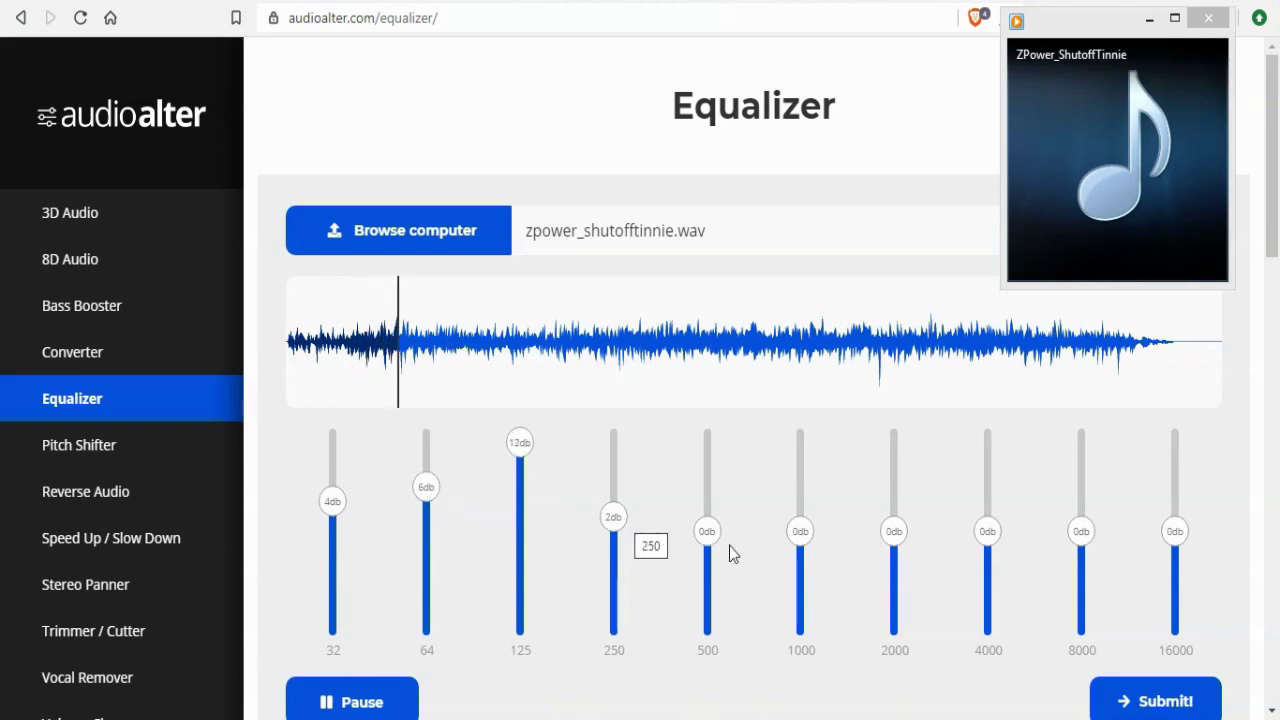
Cut the 500 and 1000 bands to -5 dB, the 2000 band to -6 dB and the 4000 band to -12 dB.
left_click_drag(893, 533, 895, 583)
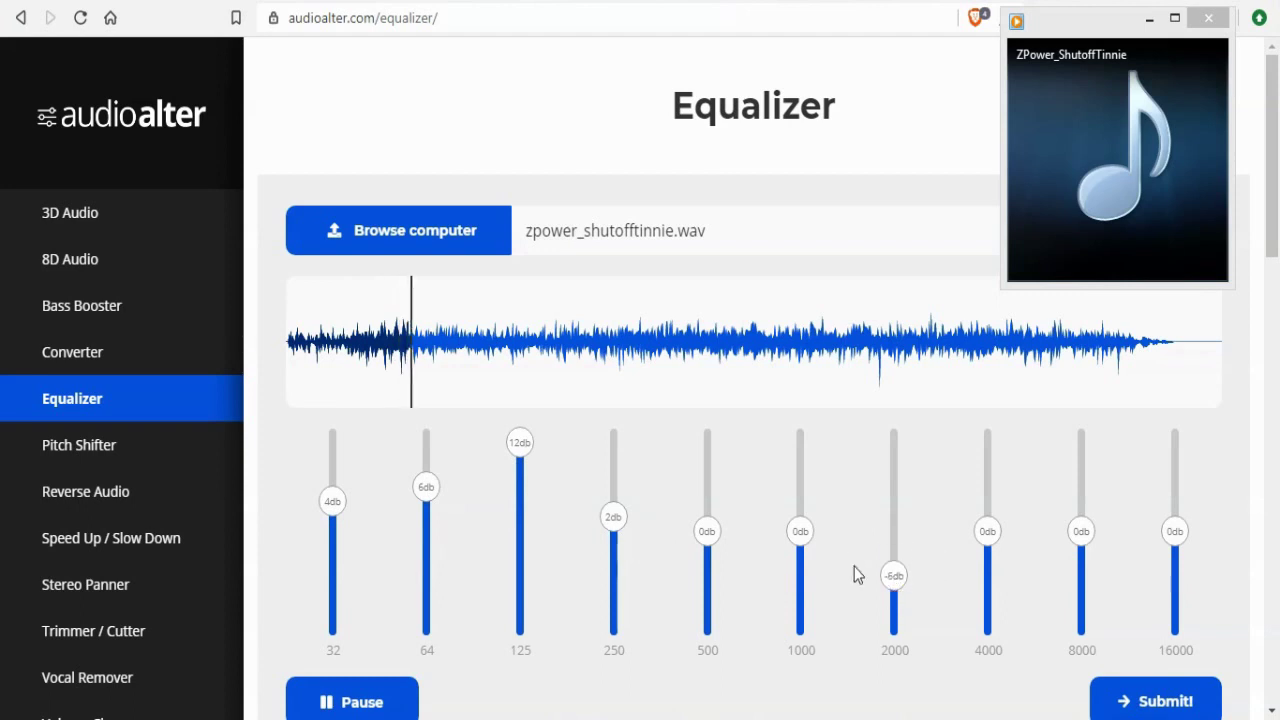
left_click_drag(800, 541, 797, 588)
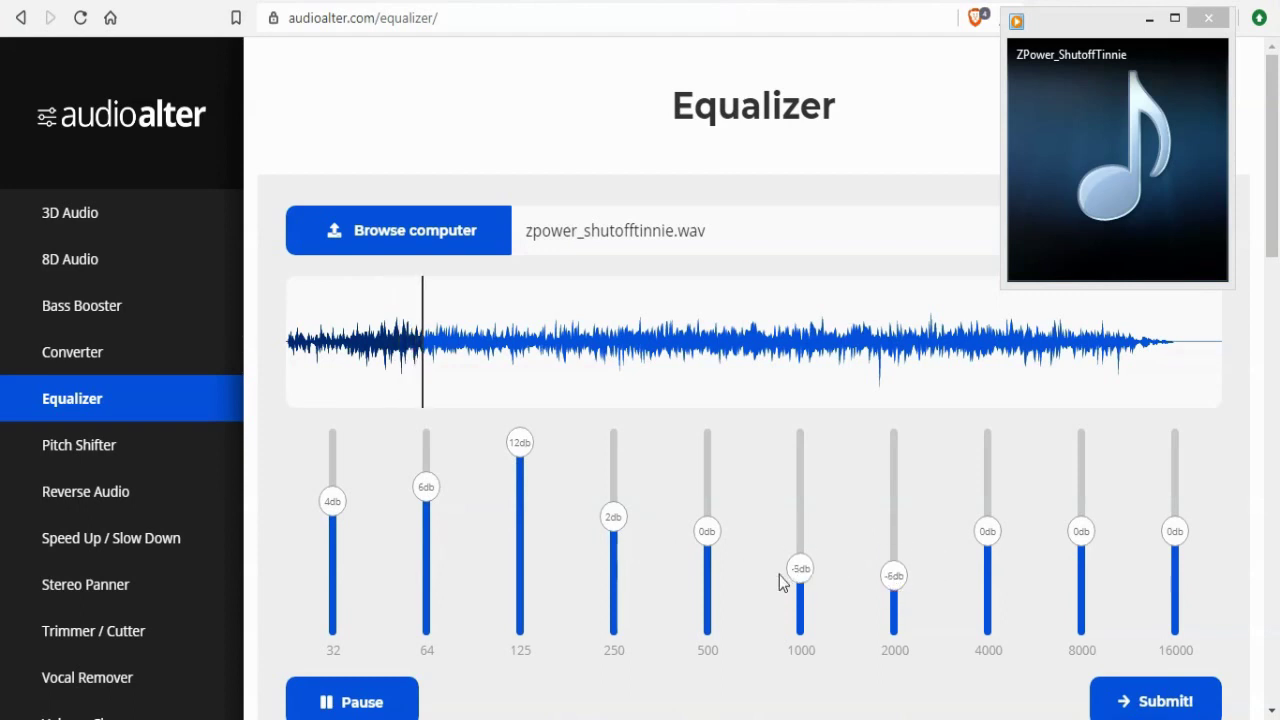
left_click_drag(709, 537, 709, 570)
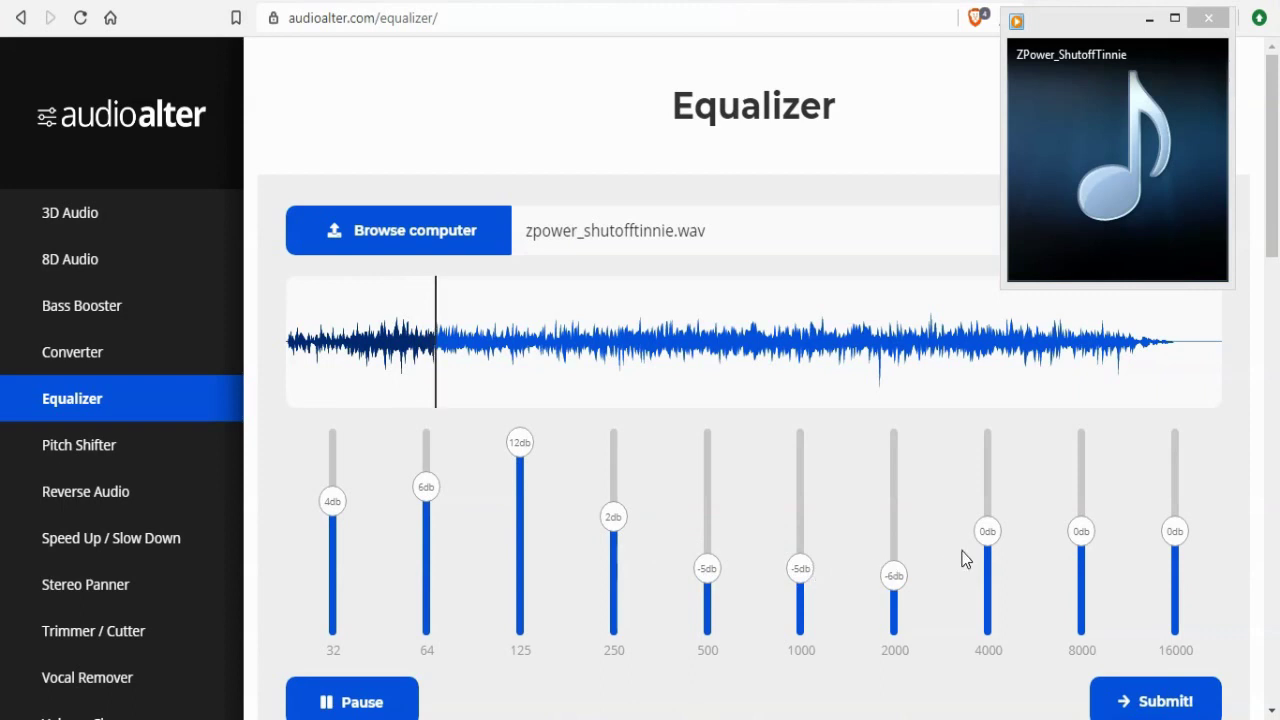
left_click_drag(987, 531, 987, 637)
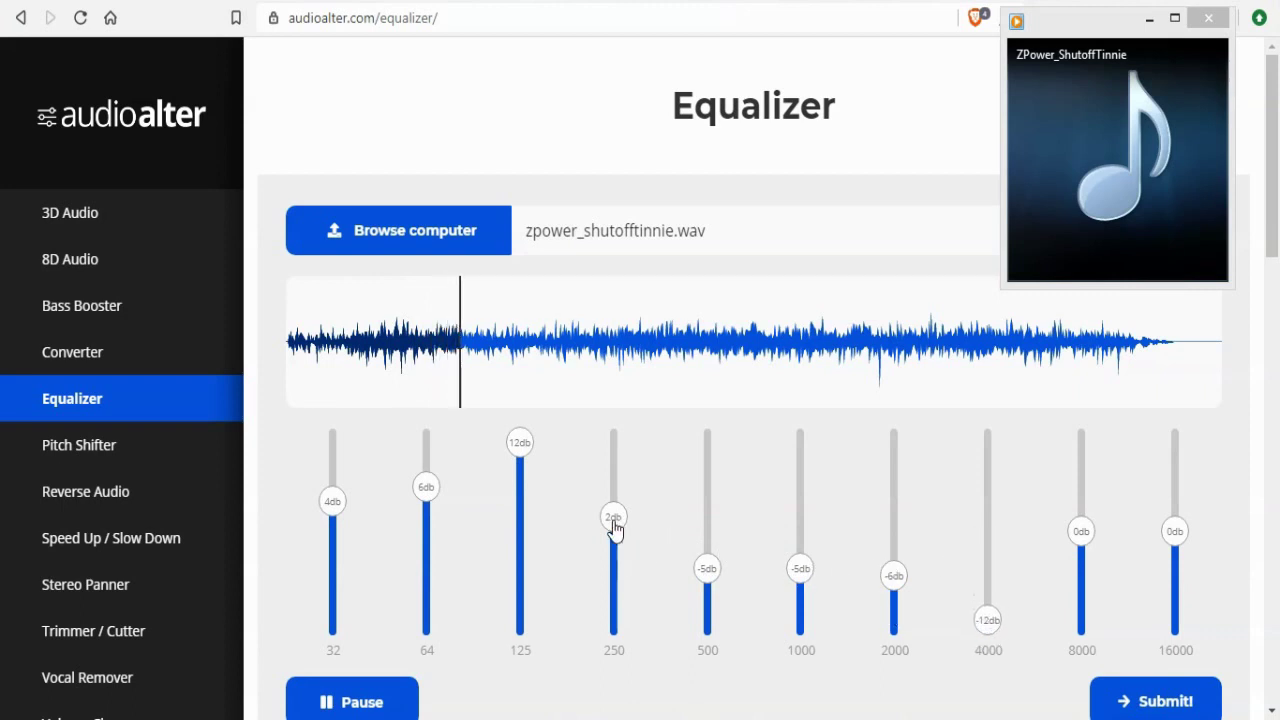
Set the 250 band to 4 dB, the 8000 band to -4 dB and the 16000 band to -1 dB.
left_click_drag(614, 522, 614, 503)
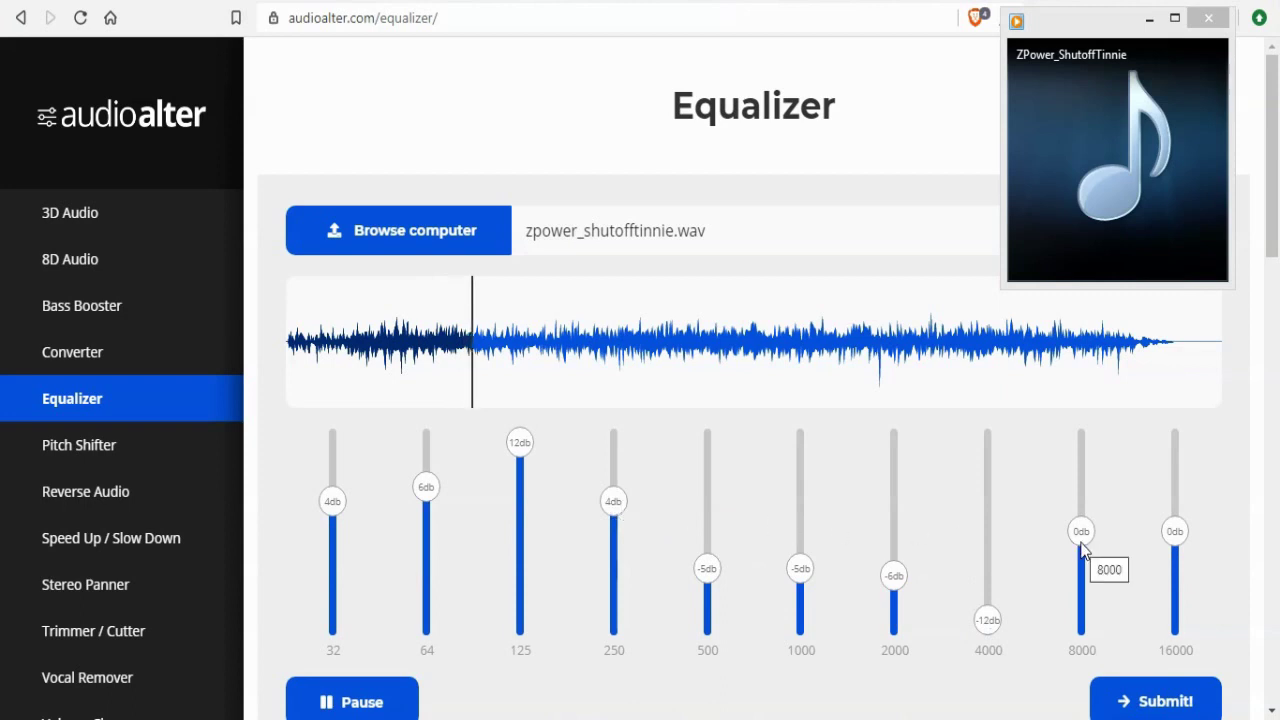
left_click_drag(1081, 540, 1082, 594)
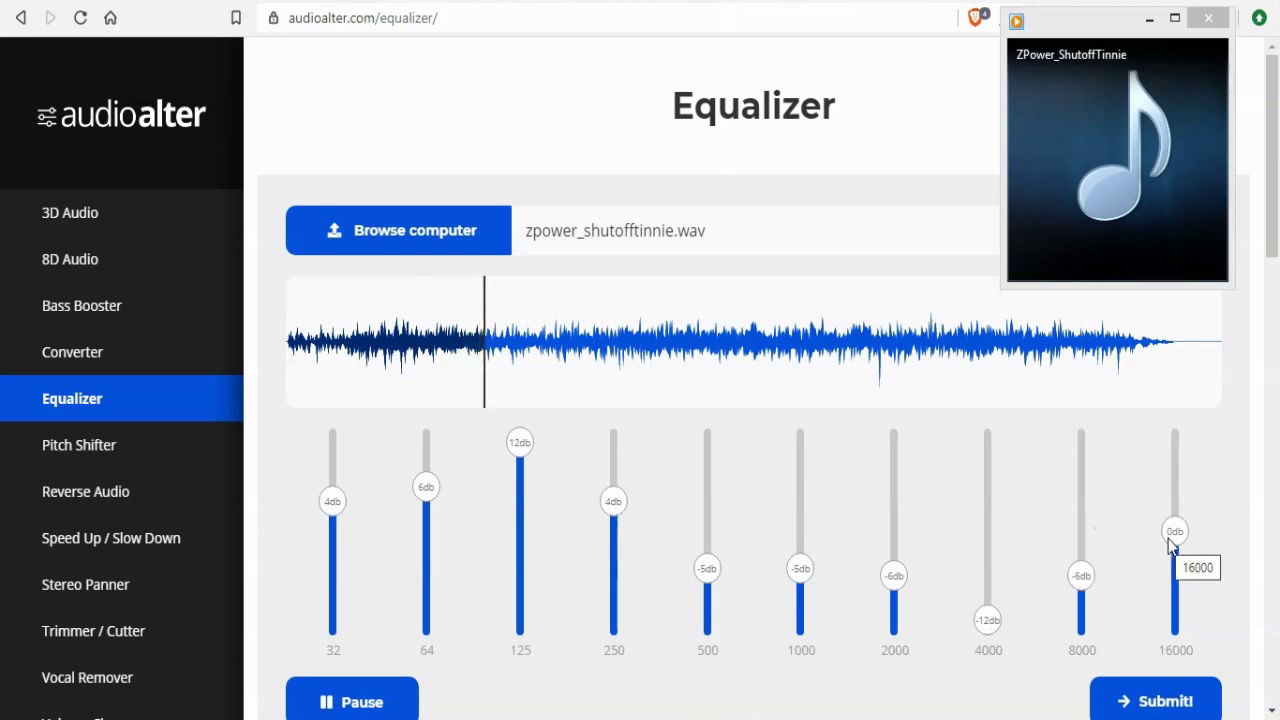
mouse_move(1175, 531)
left_mouse_down()
mouse_move(1180, 640)
mouse_move(1163, 438)
mouse_move(1163, 552)
left_mouse_up()
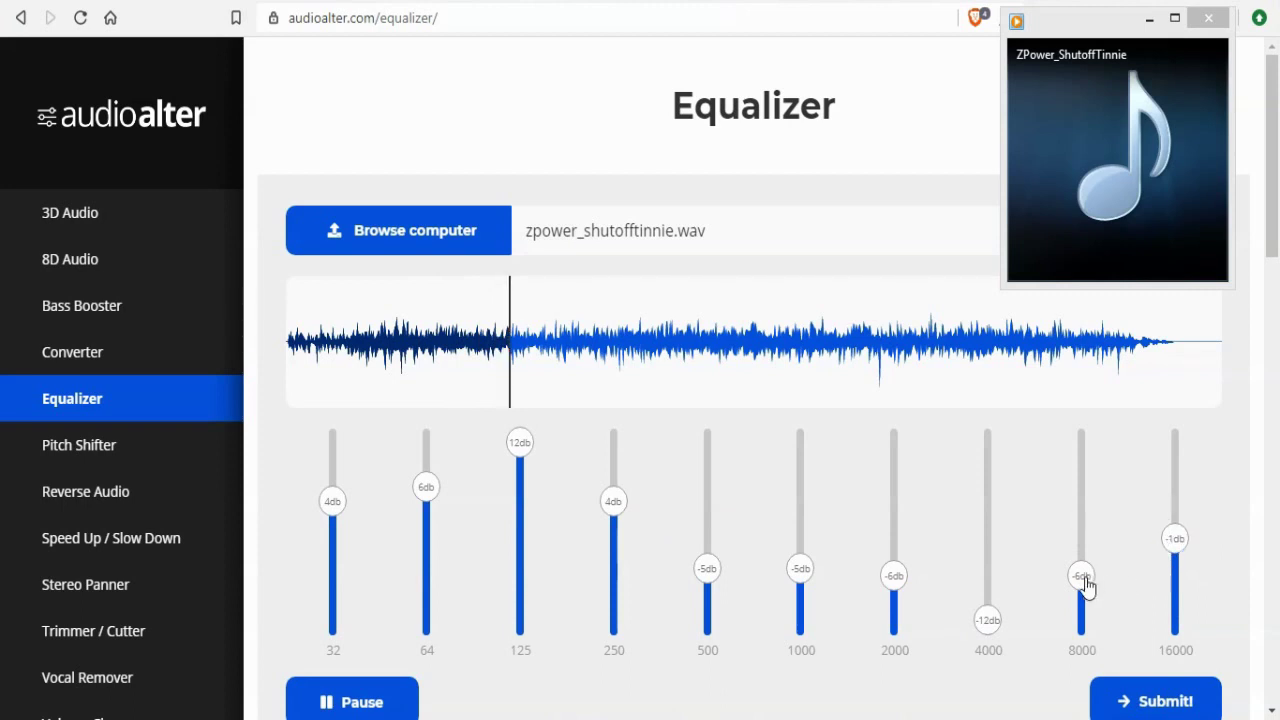
mouse_move(1082, 580)
left_mouse_down()
mouse_move(1085, 442)
mouse_move(1089, 570)
left_mouse_up()
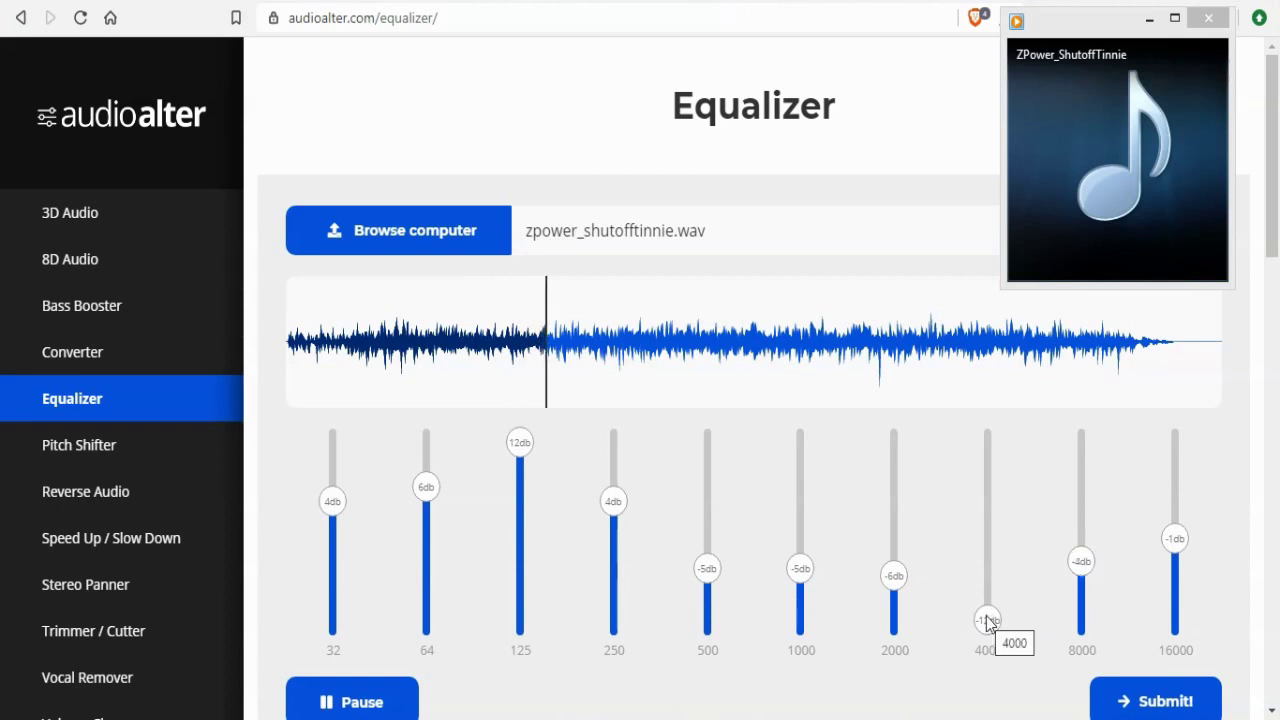
Fine-tune the 4000, 2000 and 1000 bands to -6 dB each and the 500 band to -3 dB.
left_click_drag(987, 621, 997, 589)
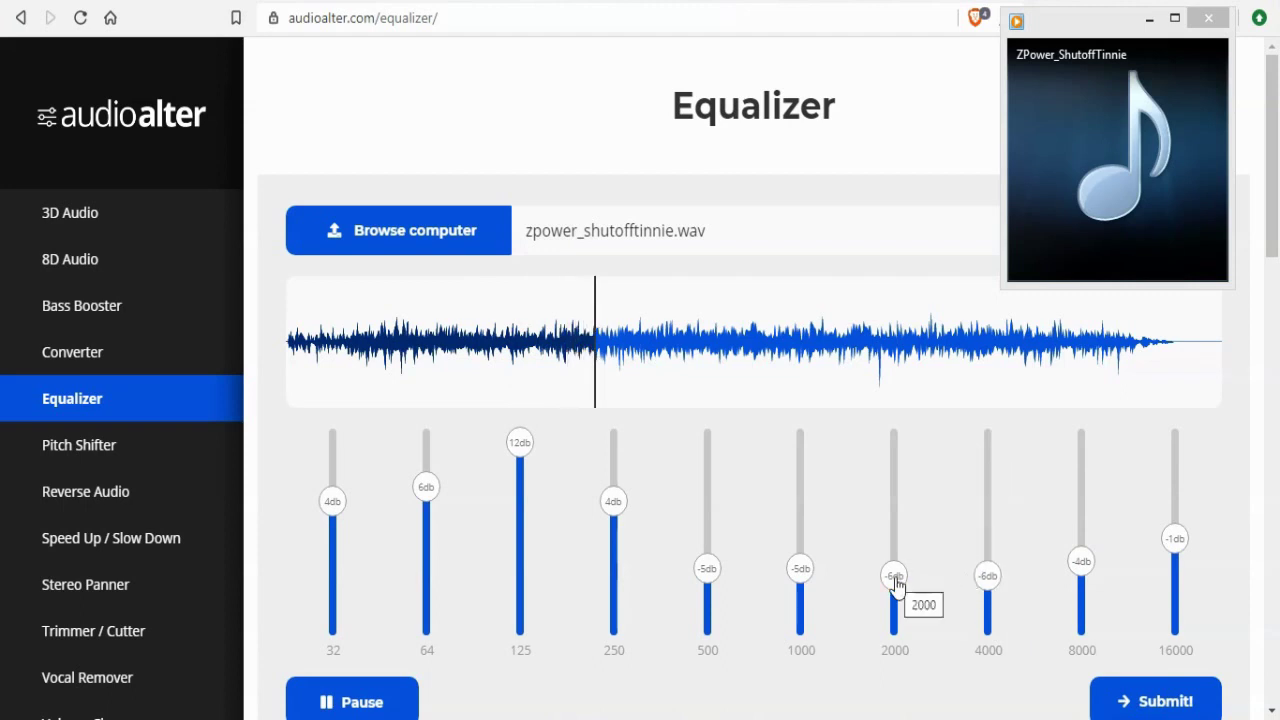
mouse_move(894, 572)
left_mouse_down()
mouse_move(894, 443)
mouse_move(895, 586)
left_mouse_up()
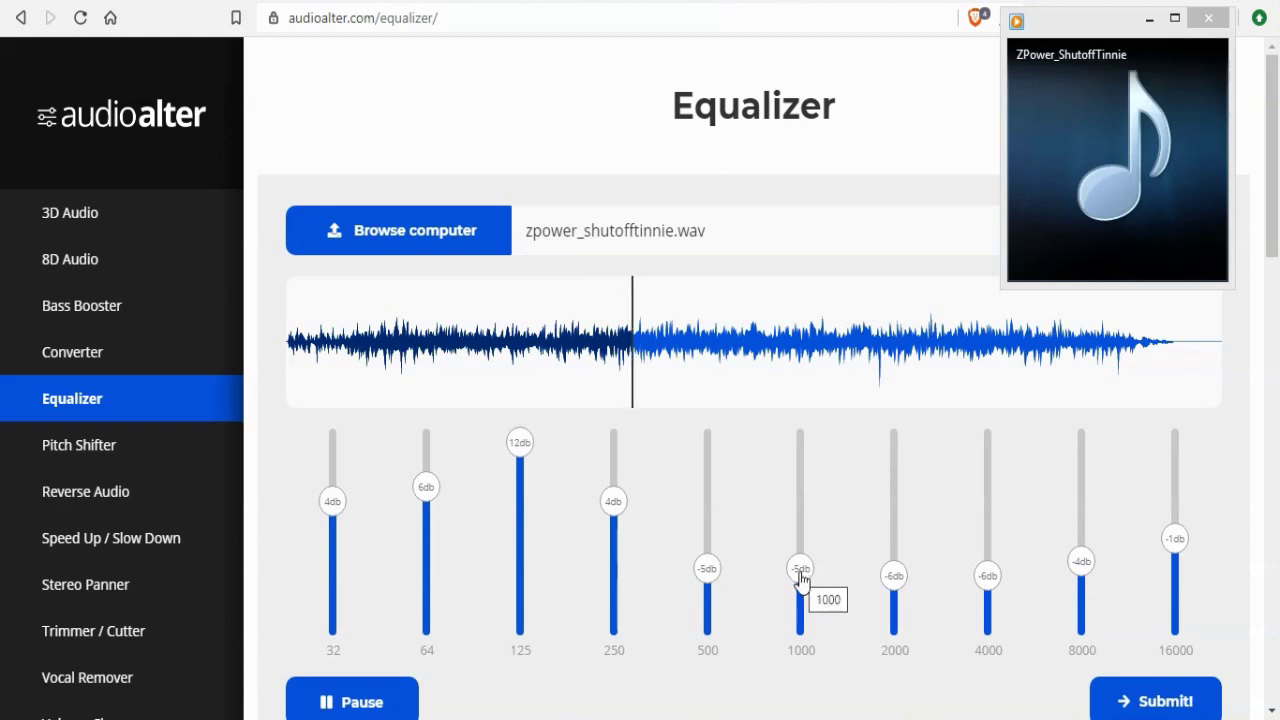
mouse_move(803, 578)
left_mouse_down()
mouse_move(804, 441)
mouse_move(808, 590)
left_mouse_up()
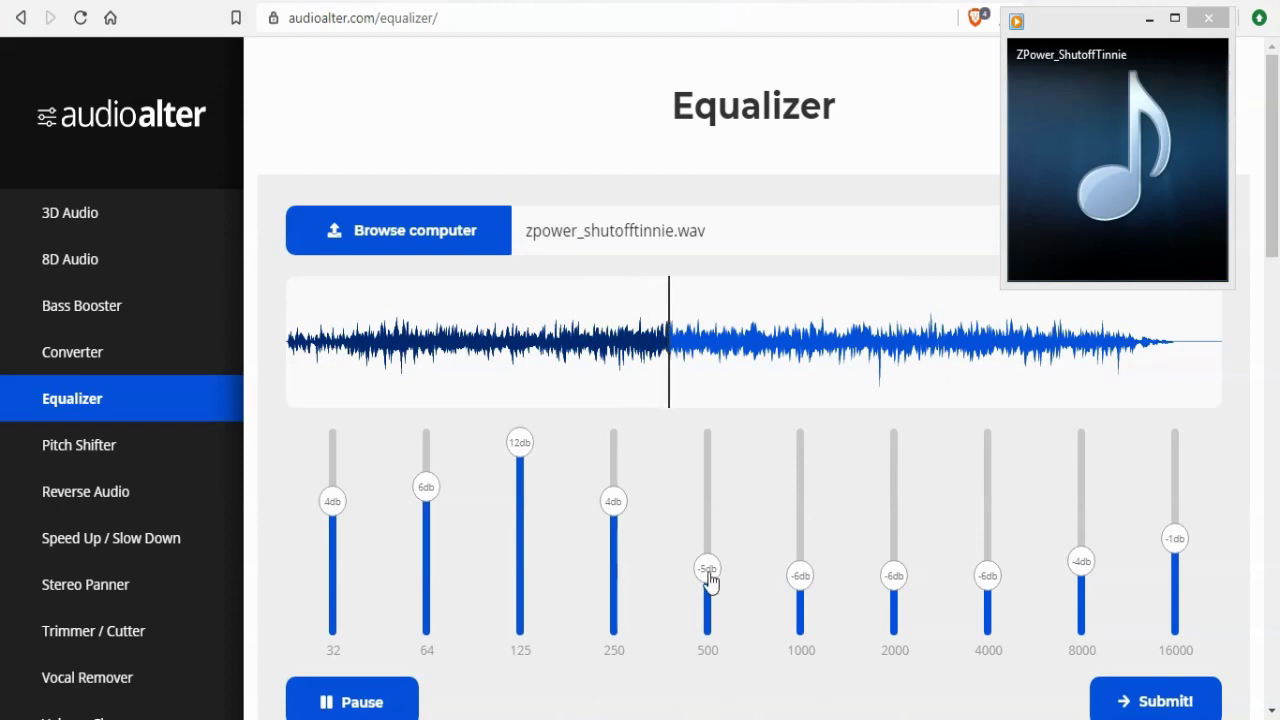
mouse_move(712, 577)
left_mouse_down()
mouse_move(713, 446)
mouse_move(726, 562)
left_mouse_up()
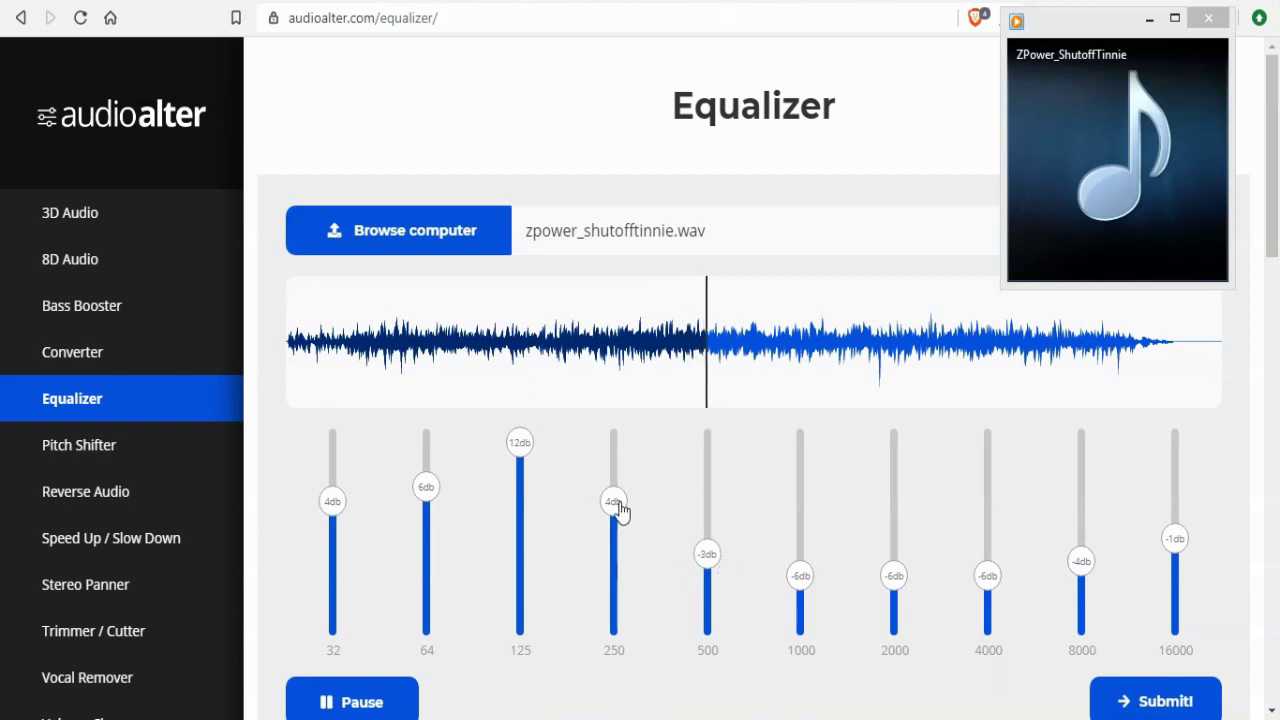
Raise the 250 band to 5 dB and the 64 band to 7 dB, and pause the equalizer preview.
mouse_move(620, 509)
left_mouse_down()
mouse_move(620, 429)
mouse_move(617, 497)
left_mouse_up()
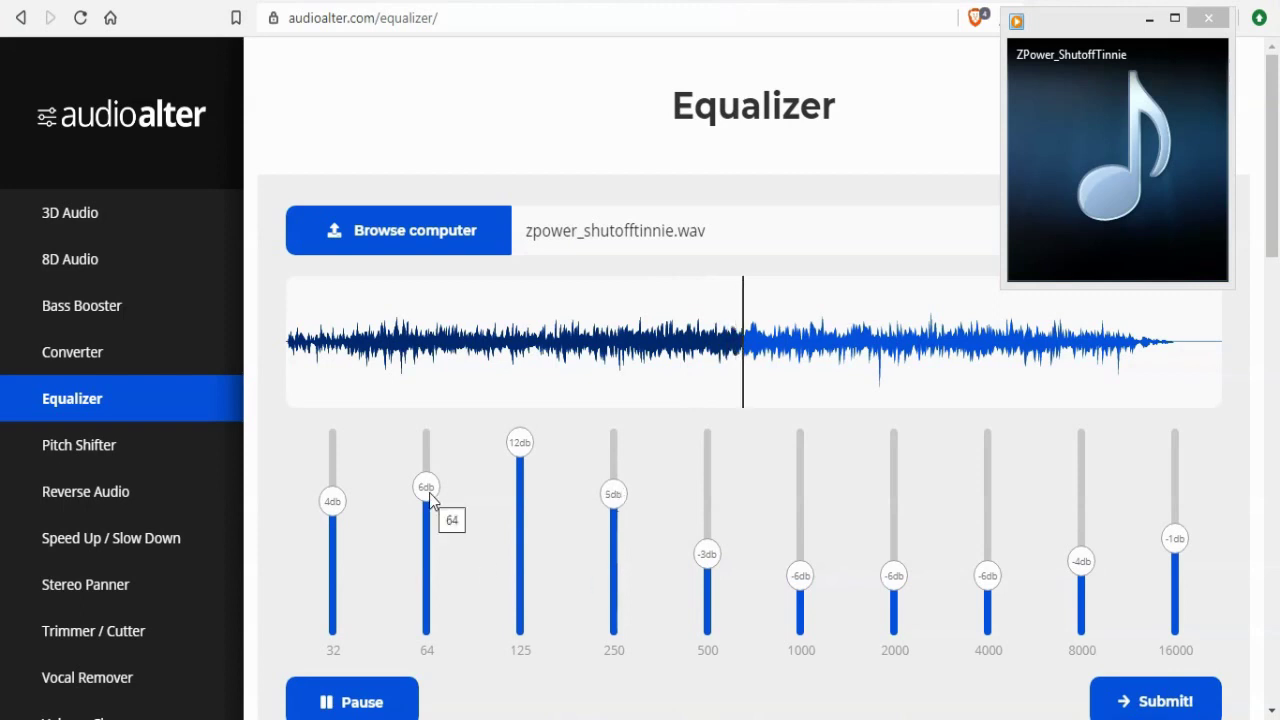
mouse_move(428, 490)
left_mouse_down()
mouse_move(434, 449)
mouse_move(429, 483)
left_mouse_up()
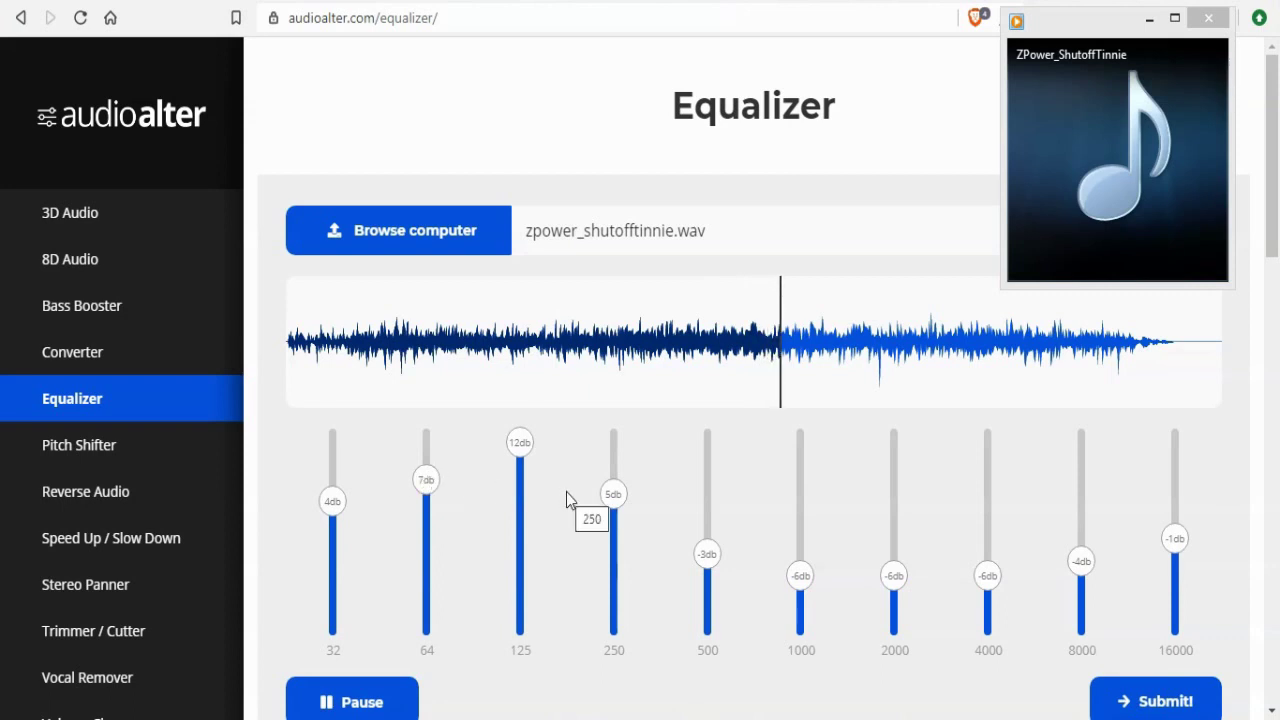
left_click(353, 703)
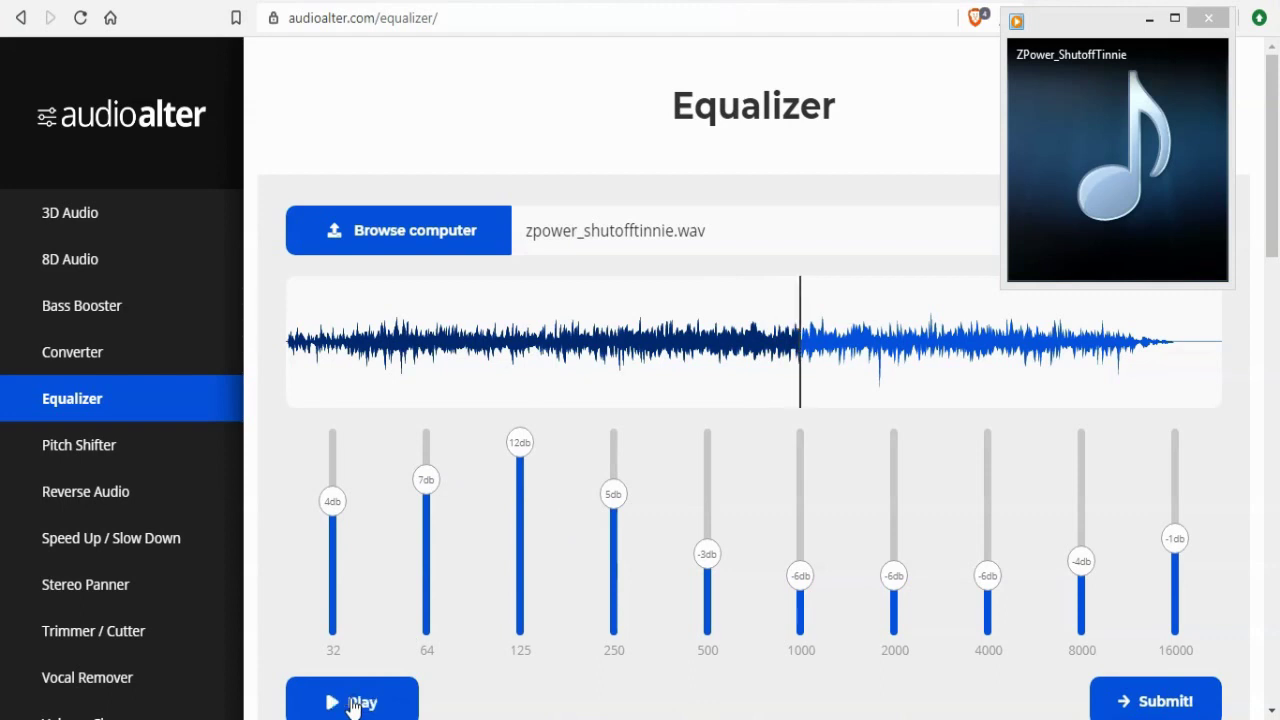
Move the equalizer preview and the media player back near the track's start, and play the original in the media player for comparison.
left_click(347, 356)
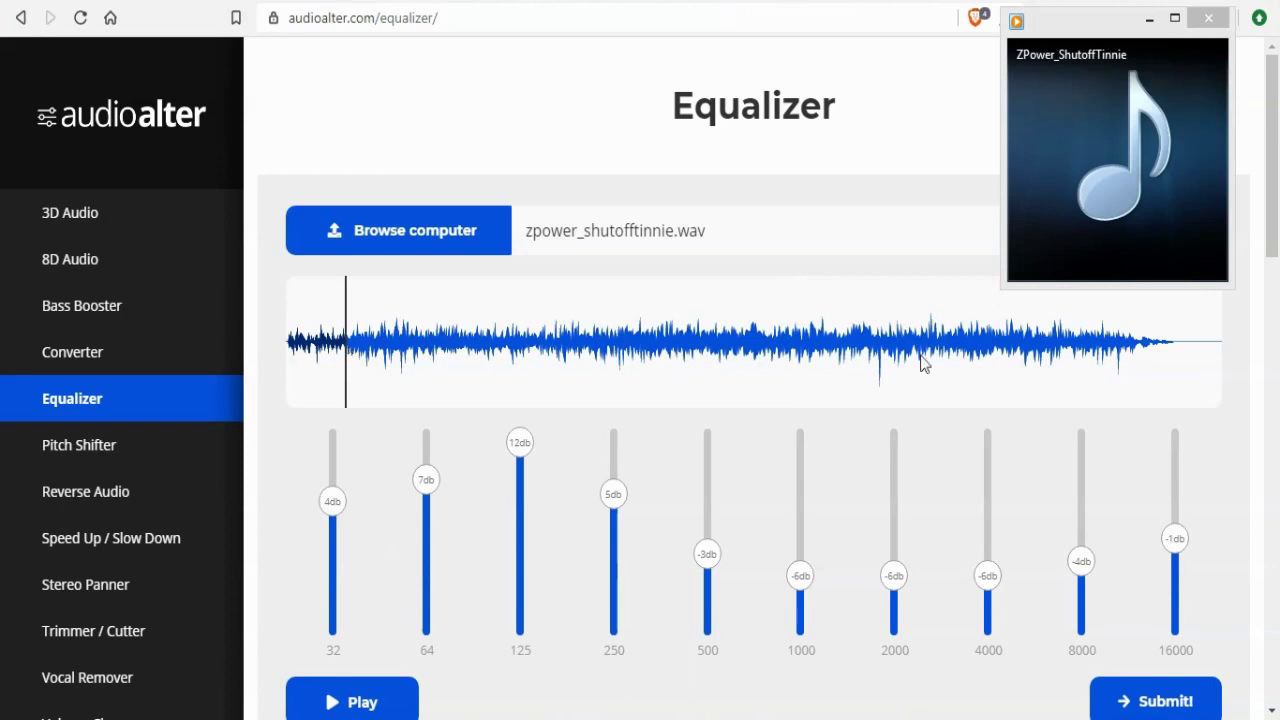
mouse_move(1060, 240)
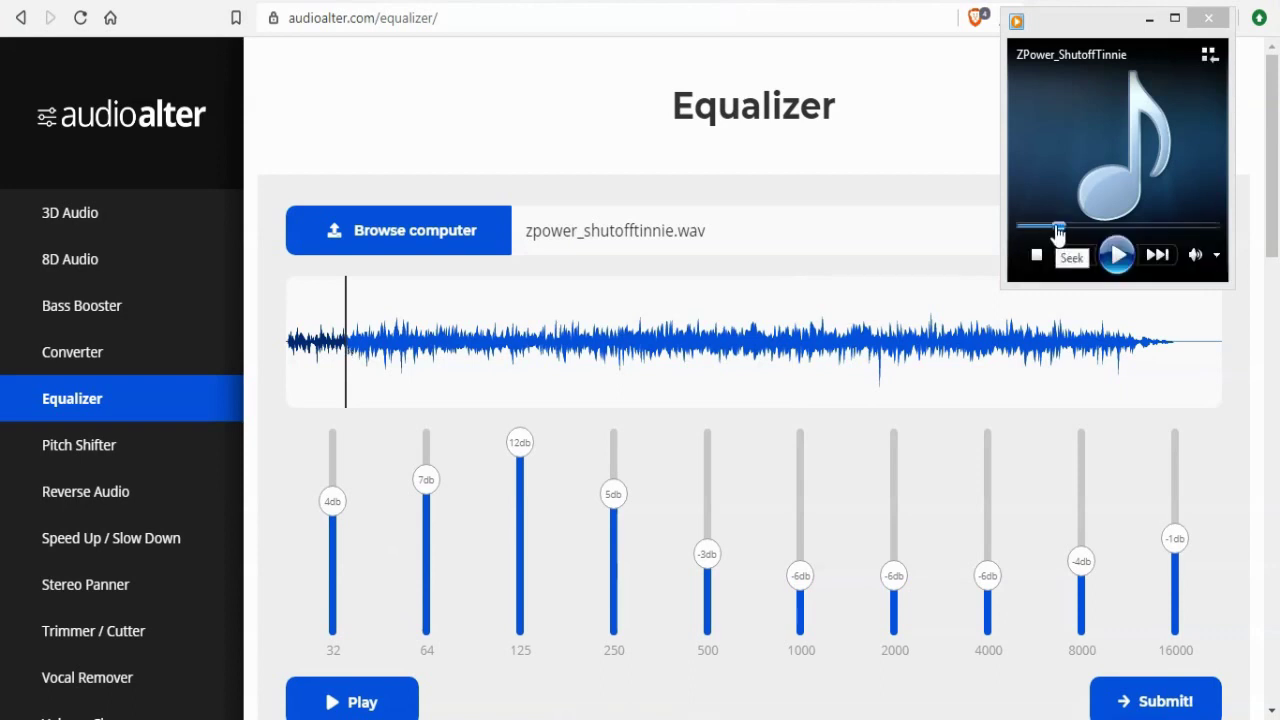
left_click_drag(1058, 230, 1031, 240)
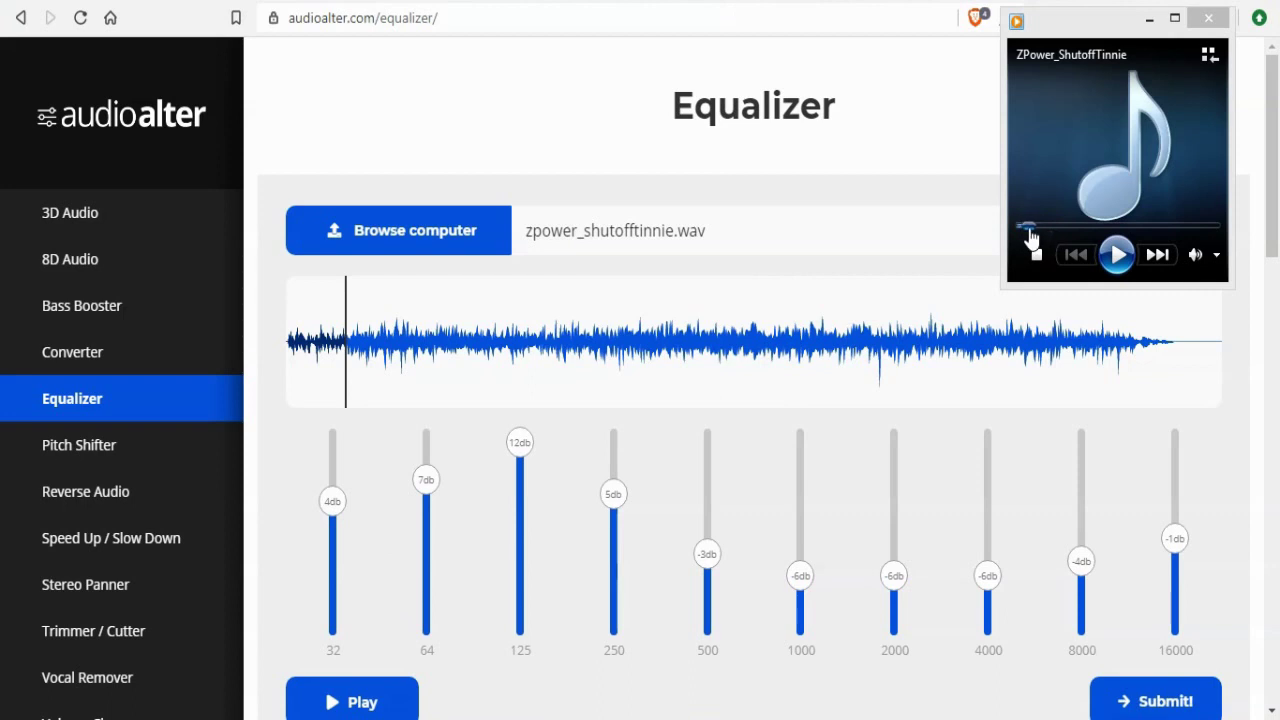
left_click(1117, 257)
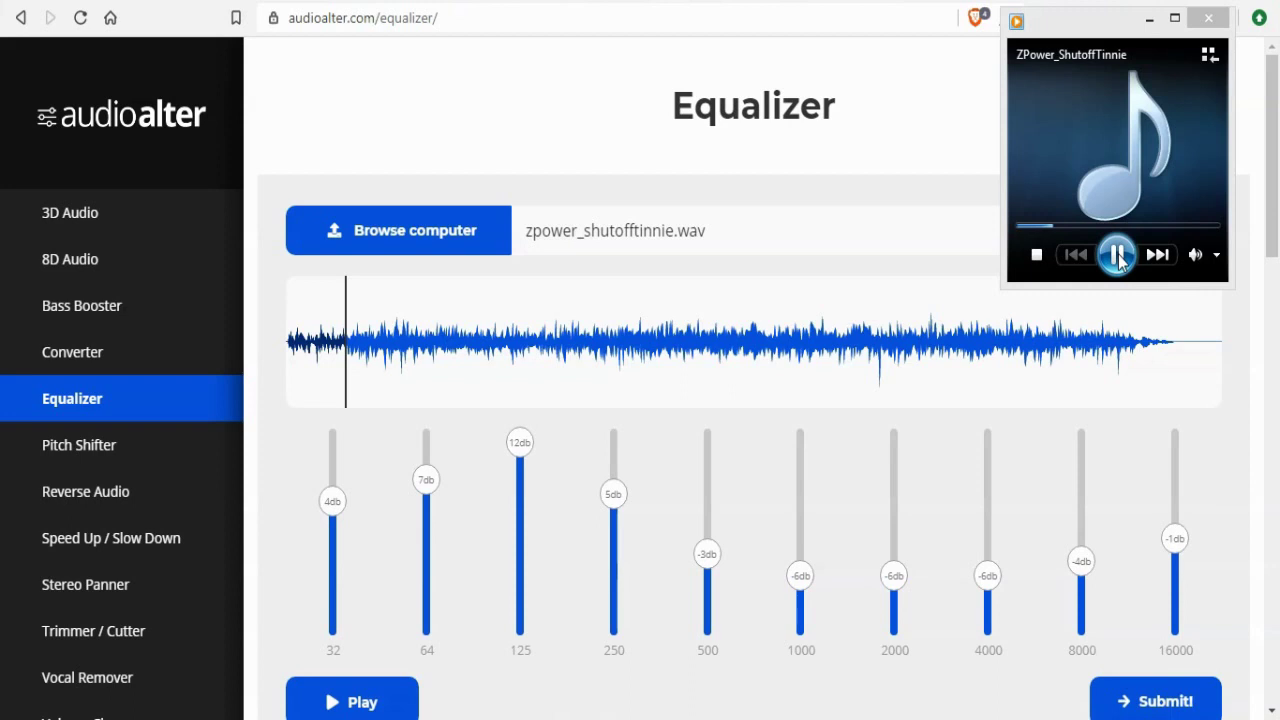
left_click(1117, 256)
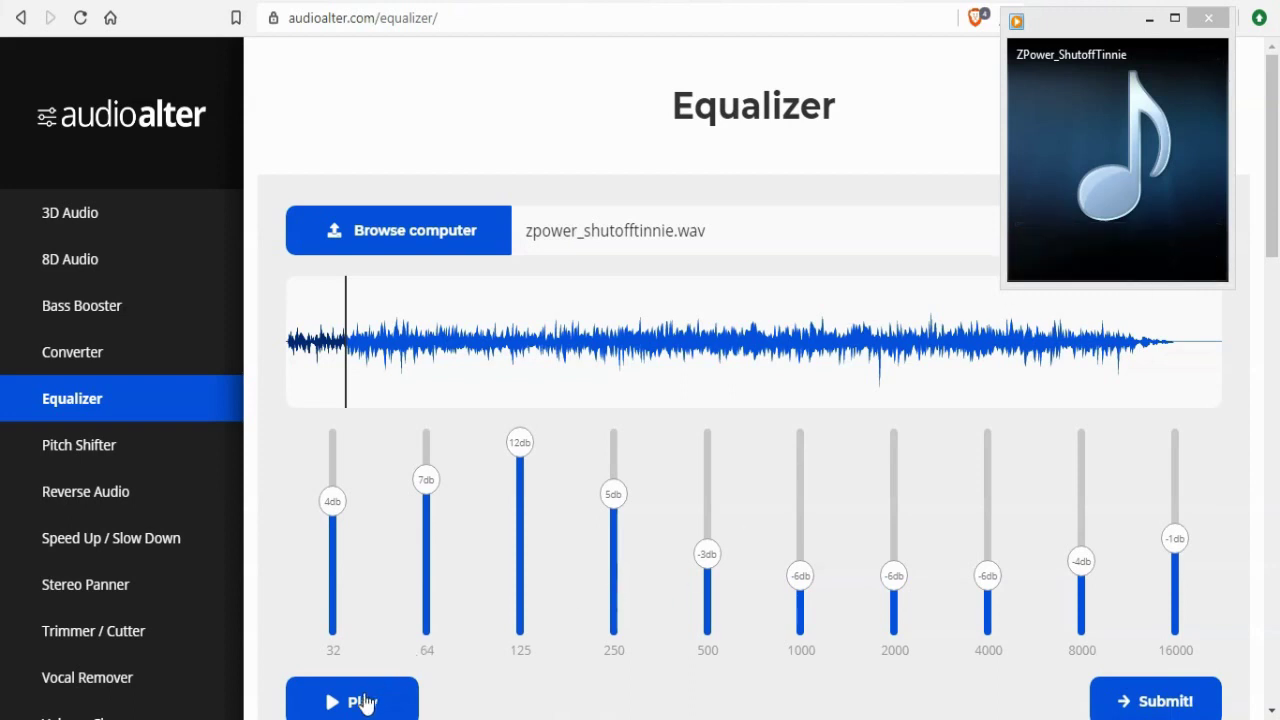
Lower the 2000 band to -9 dB and the 4000 band to -12 dB during the preview, and submit the file for processing.
left_click(363, 703)
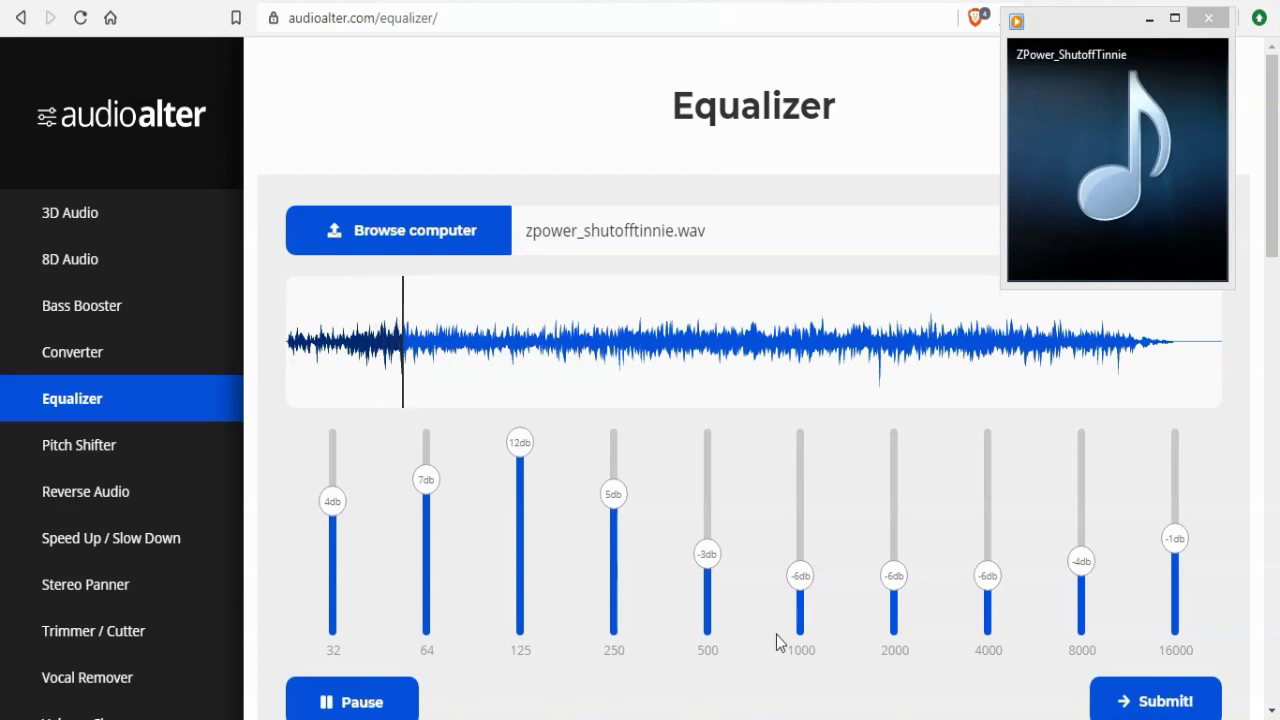
mouse_move(897, 588)
left_mouse_down()
mouse_move(888, 636)
mouse_move(889, 611)
left_mouse_up()
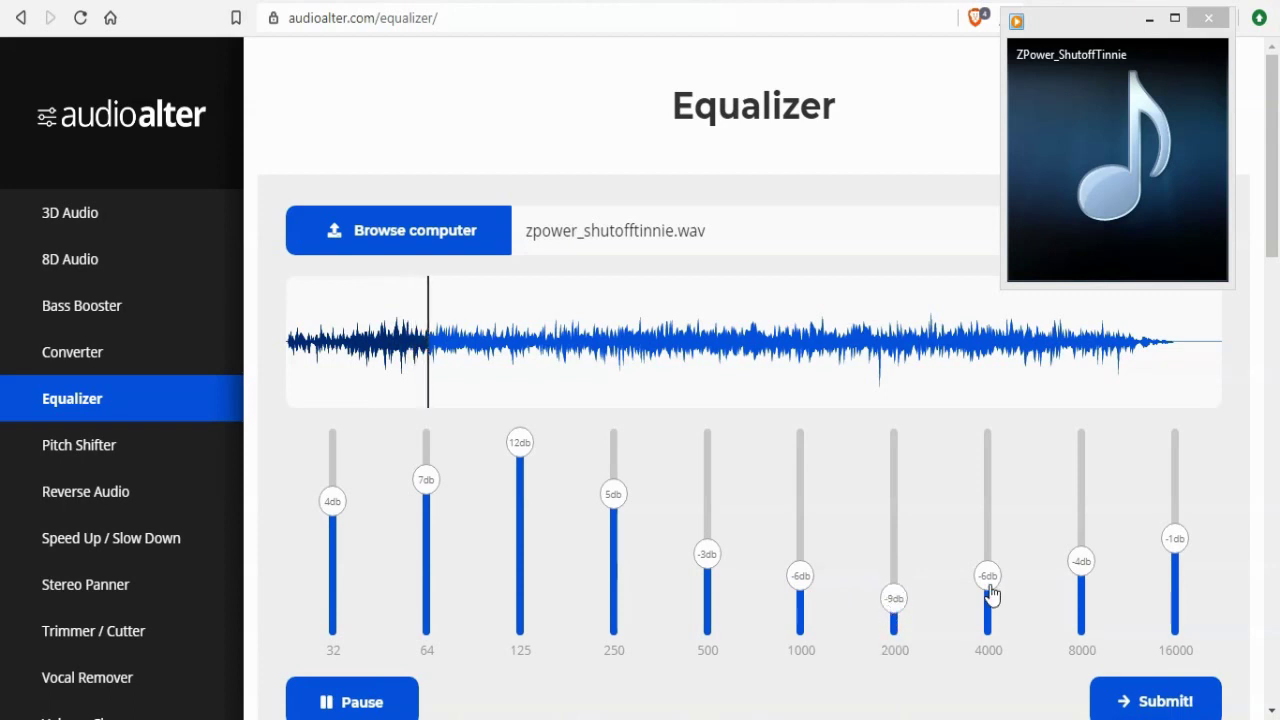
left_click_drag(989, 588, 988, 636)
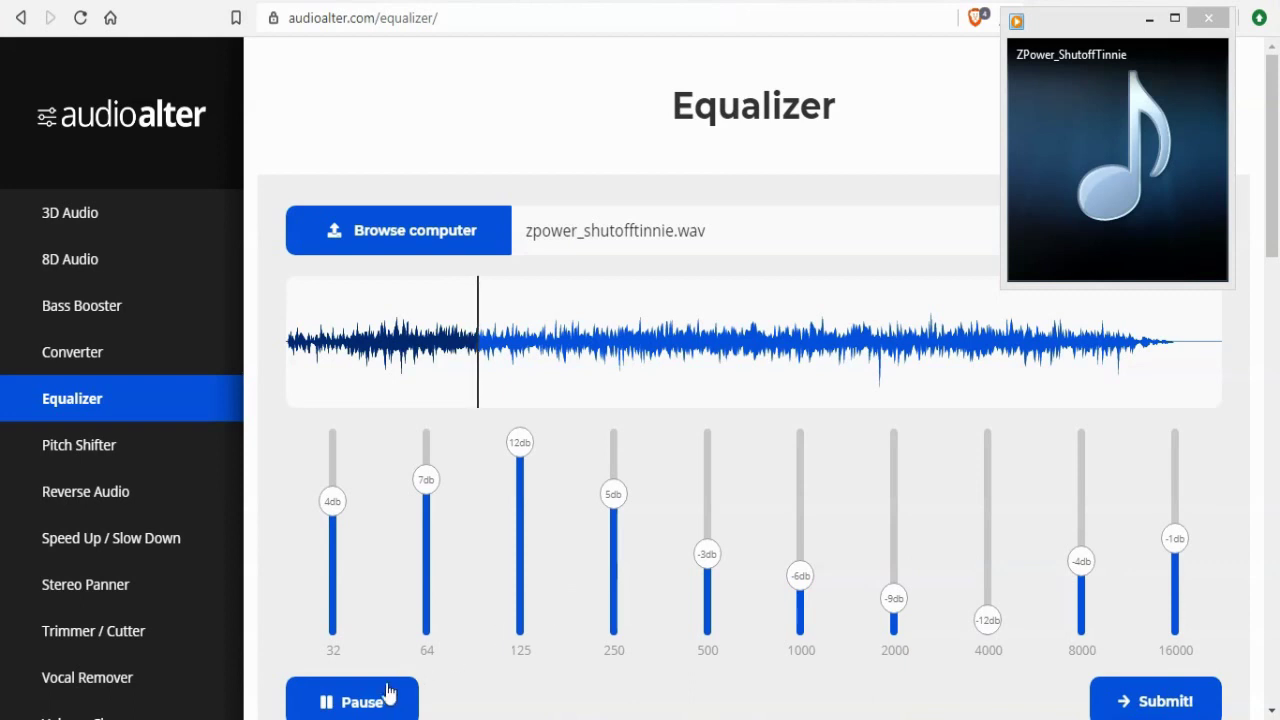
left_click(362, 704)
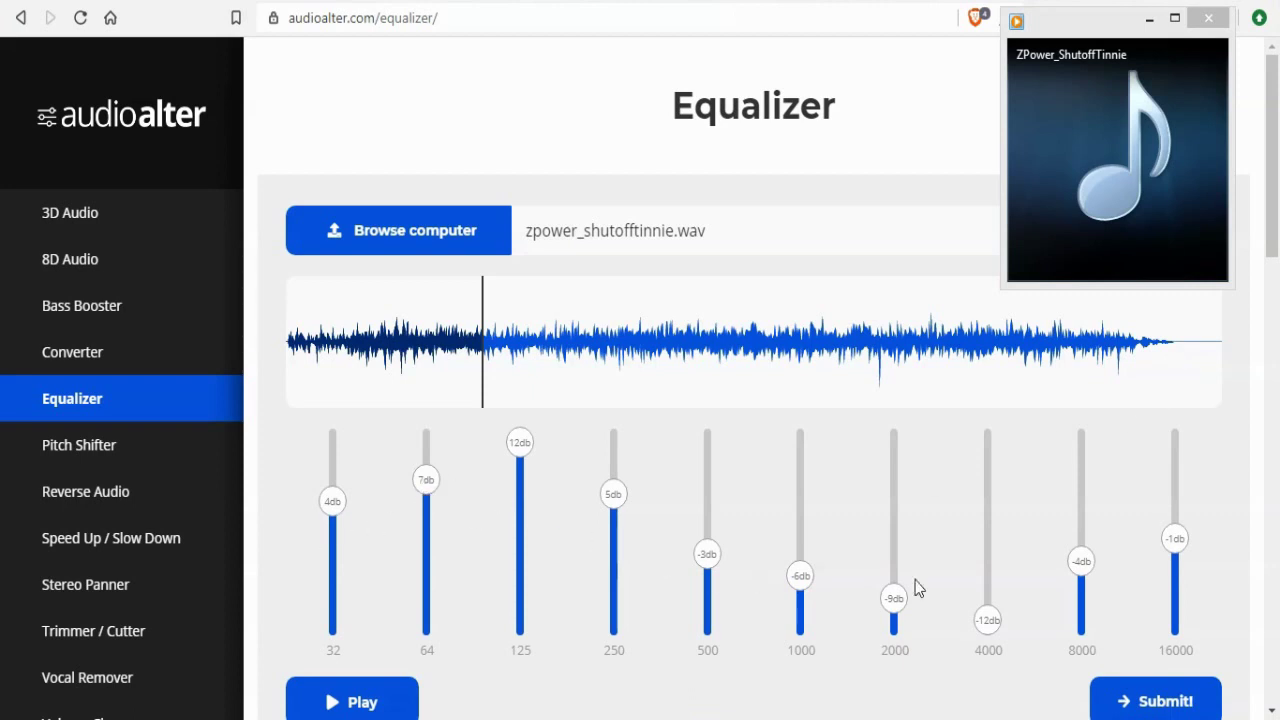
left_click(1150, 703)
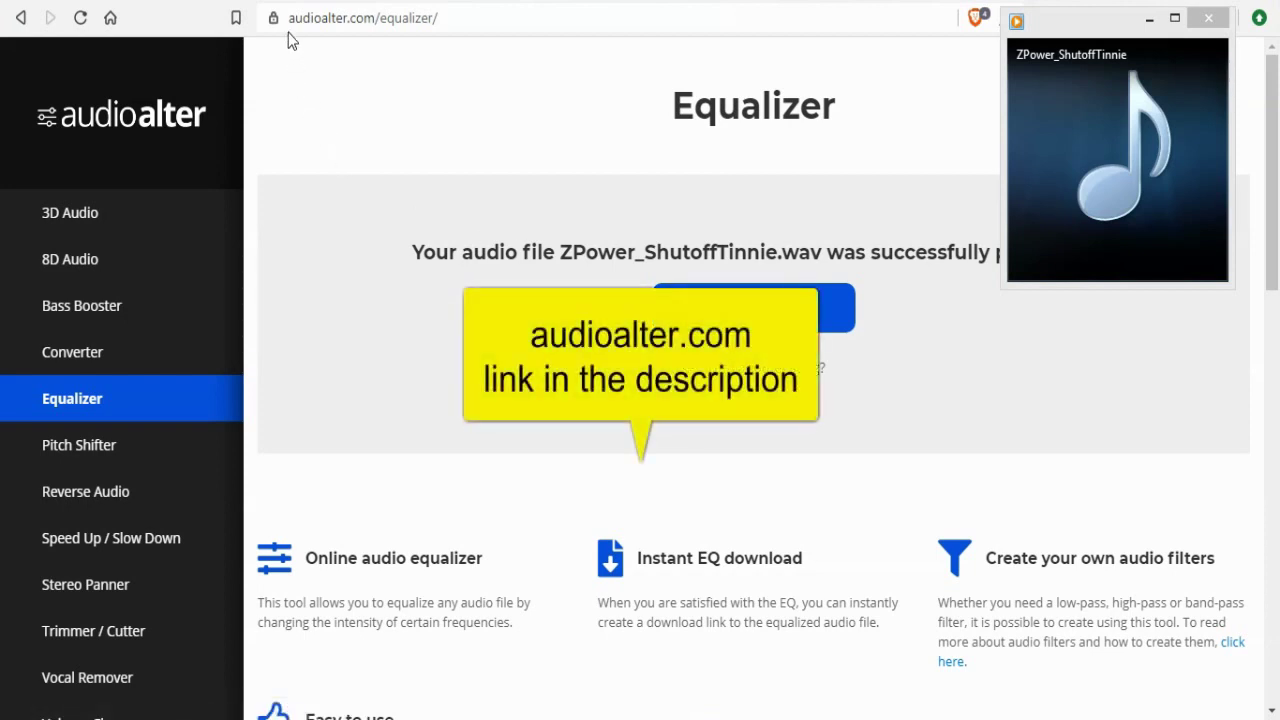
Go to the audioalter home page and open the Equalizer tool from the toolkit.
left_click(113, 130)
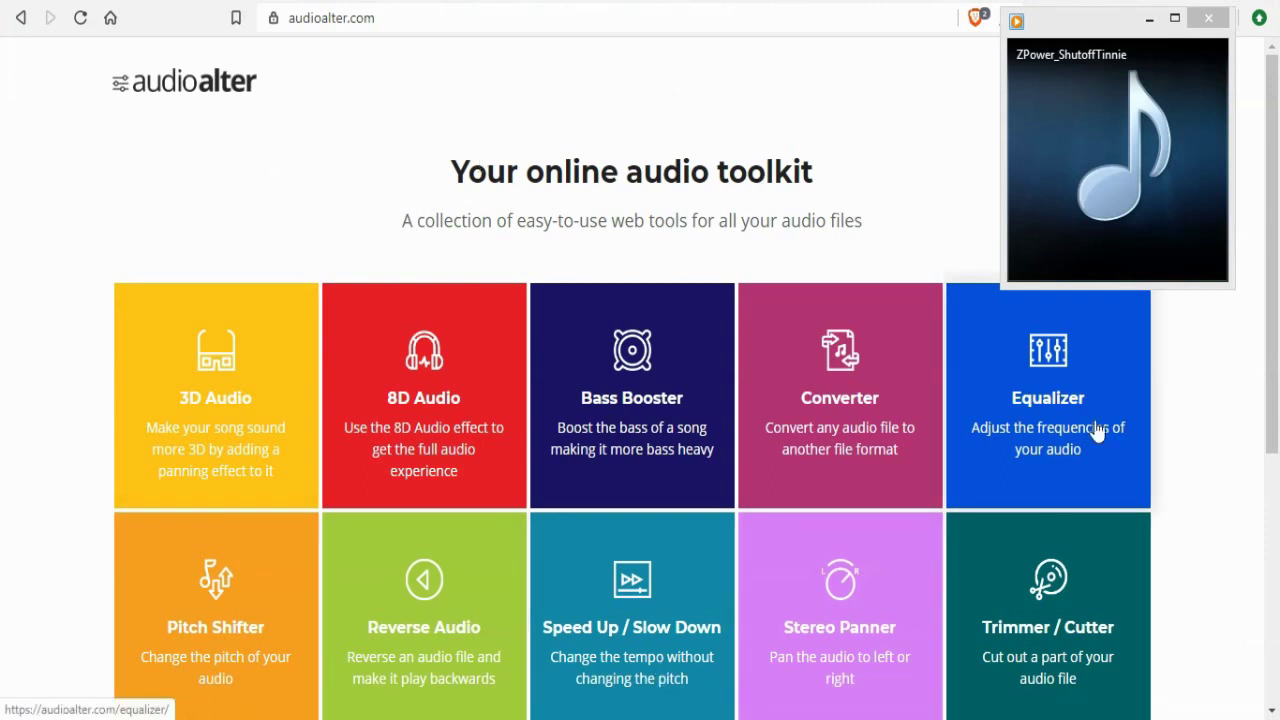
left_click(1059, 374)
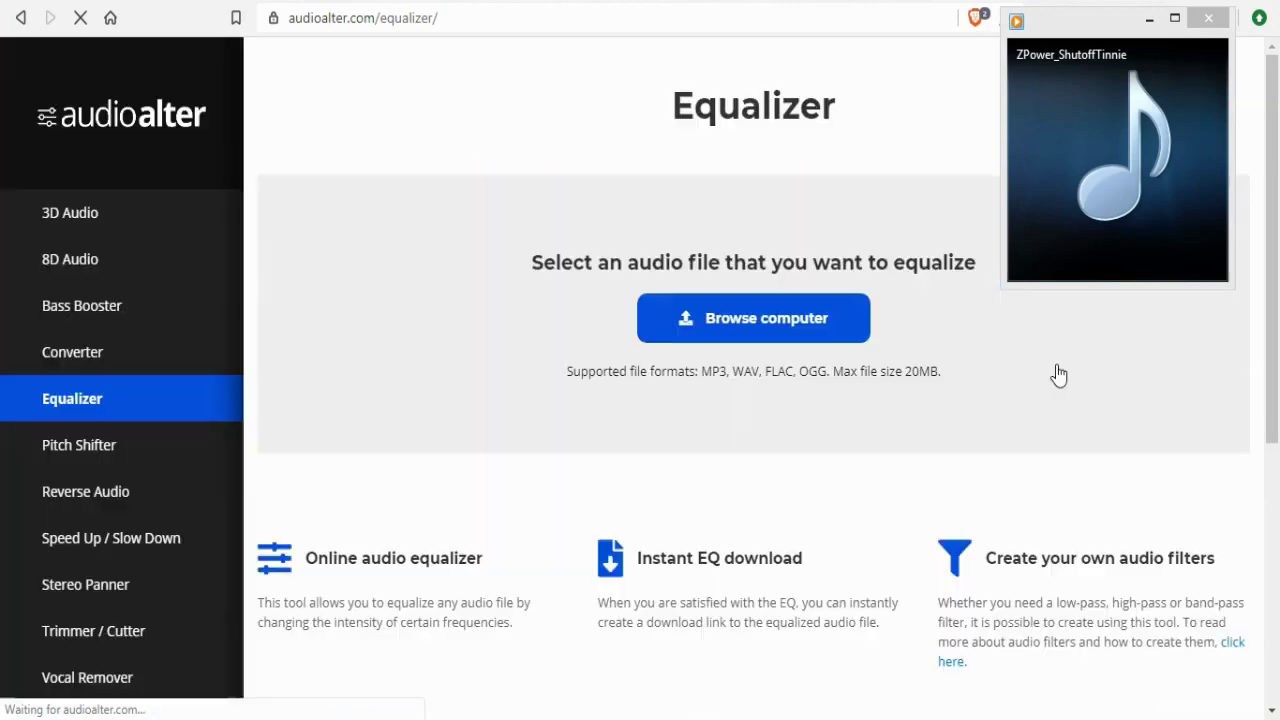